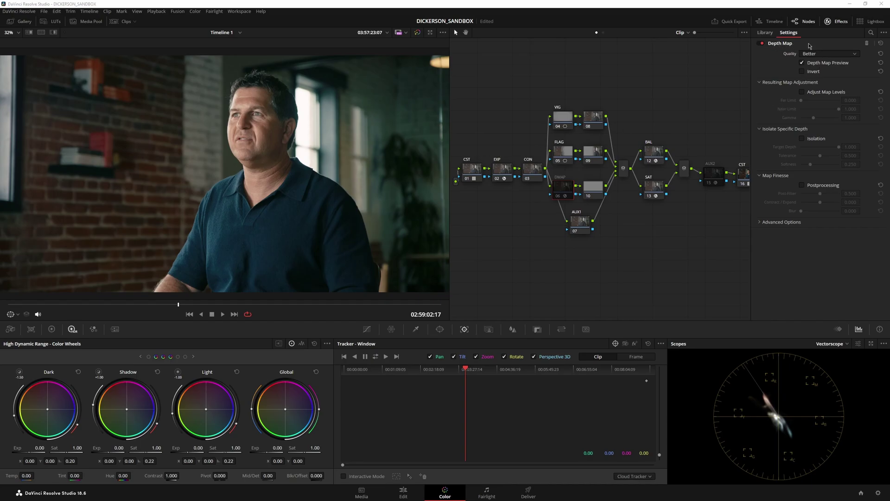
# Find Resolve FX Refine > Depth Map in the Effects Library and select DMAP node 06.
pyautogui.click(584, 222)
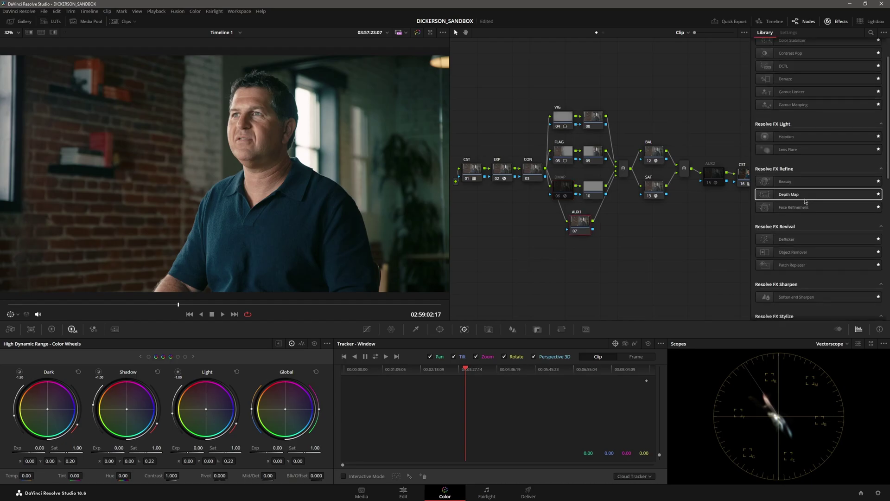
pyautogui.scroll(-5, 812, 203)
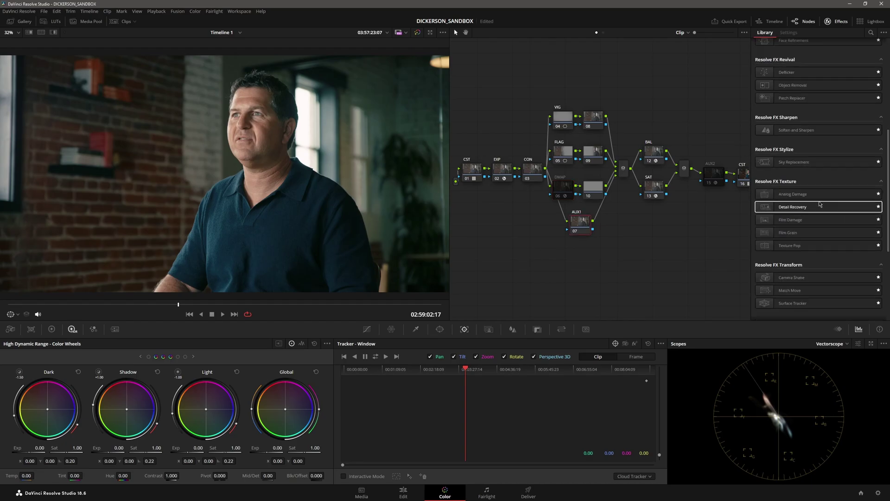
pyautogui.scroll(-5, 821, 226)
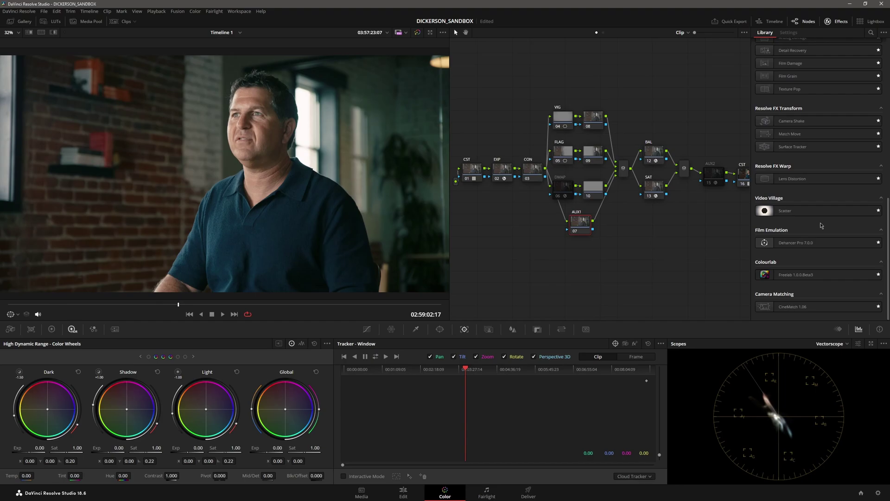
pyautogui.scroll(15, 820, 225)
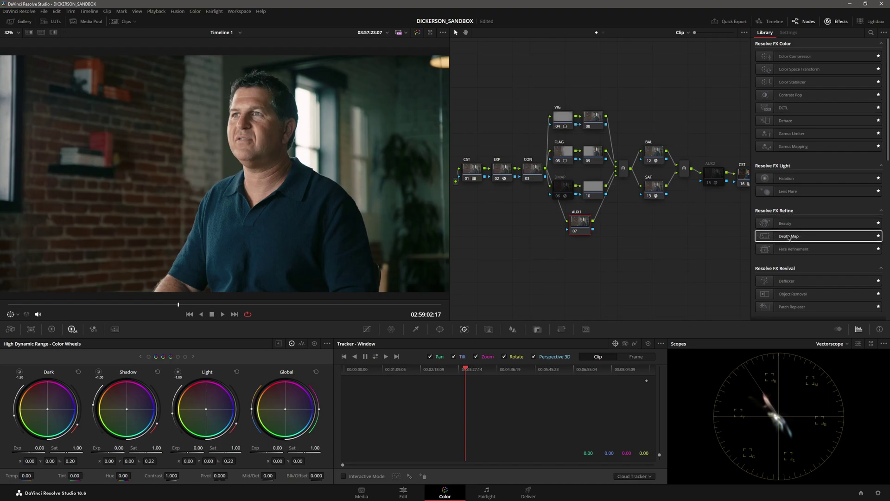
pyautogui.click(563, 191)
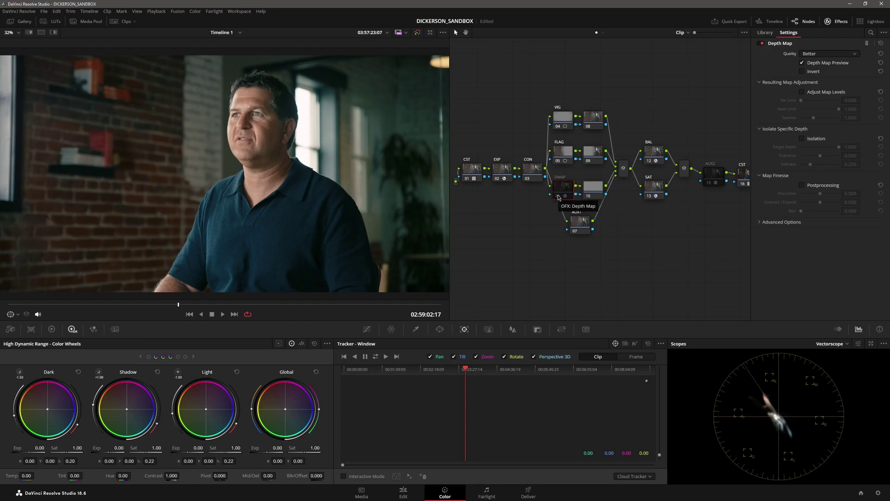
# Review the white subject matte, tidy nodes 06 and 10 in the graph, and disable DMAP.
pyautogui.click(559, 196)
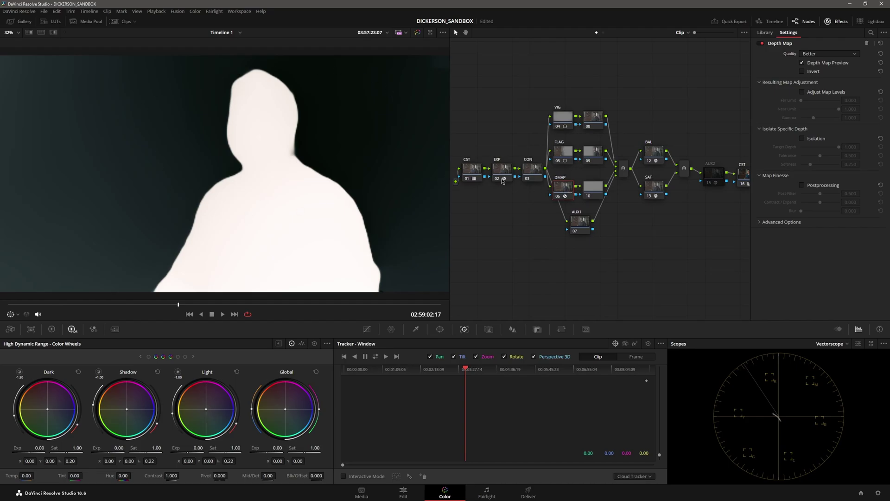
pyautogui.moveTo(567, 195); pyautogui.dragTo(562, 195)
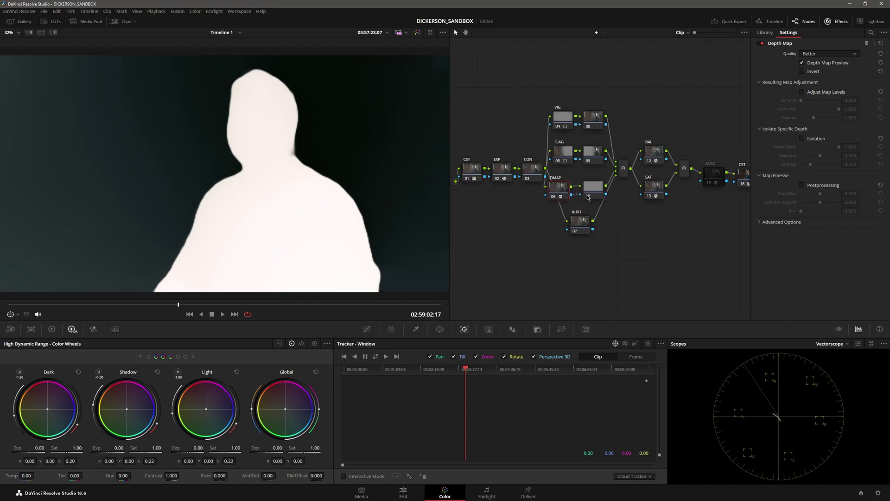
pyautogui.moveTo(590, 194); pyautogui.dragTo(562, 188)
pyautogui.click(559, 188)
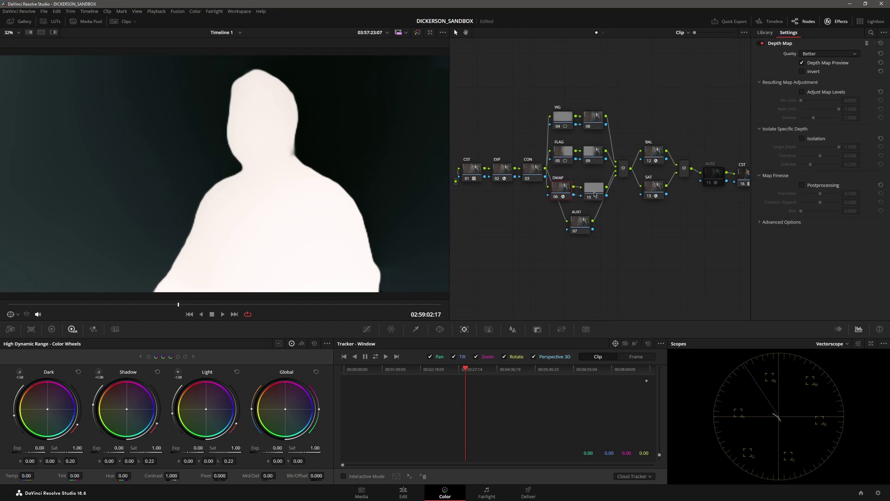
pyautogui.click(595, 192)
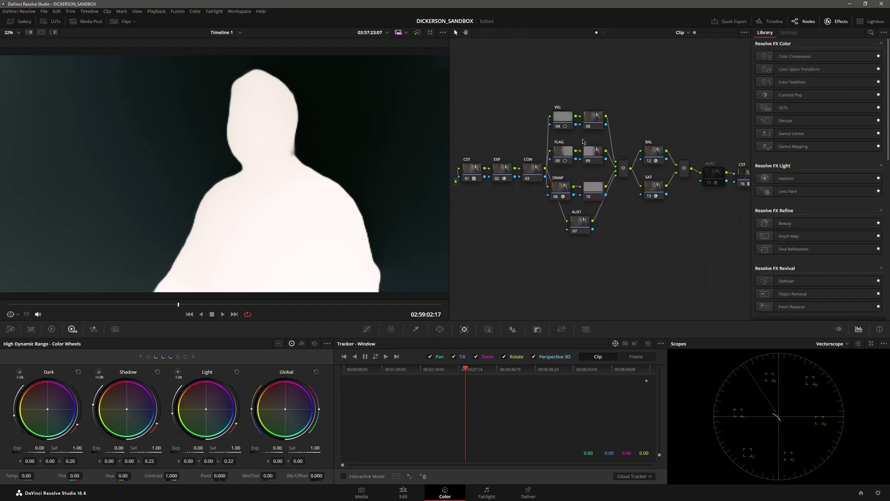
pyautogui.click(559, 197)
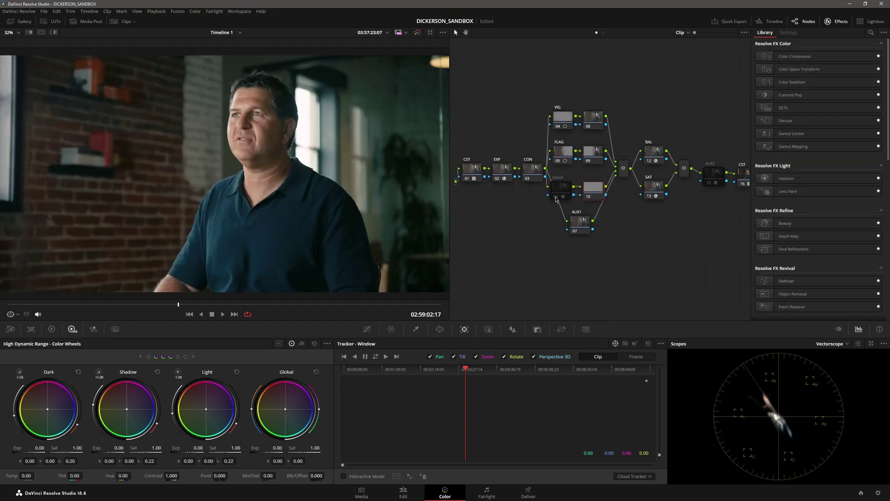
# On node 04 VIG, narrow the circle window from the right and shorten it from the bottom.
pyautogui.click(562, 117)
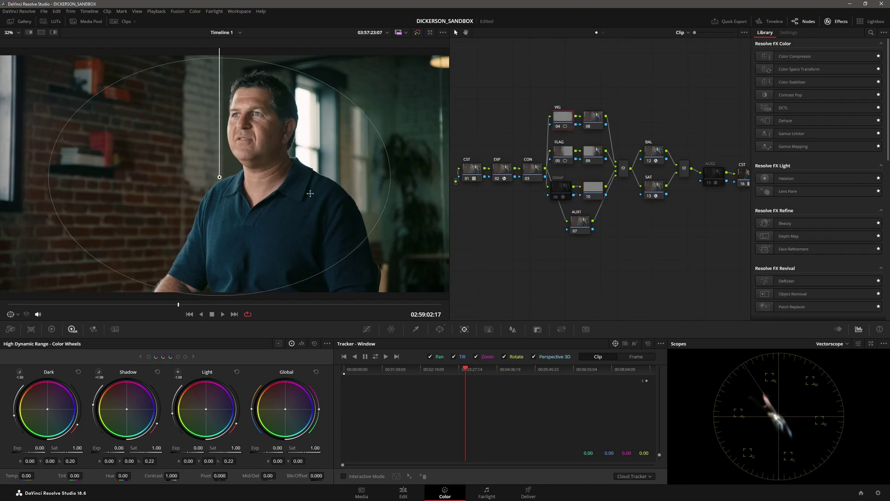
pyautogui.click(440, 329)
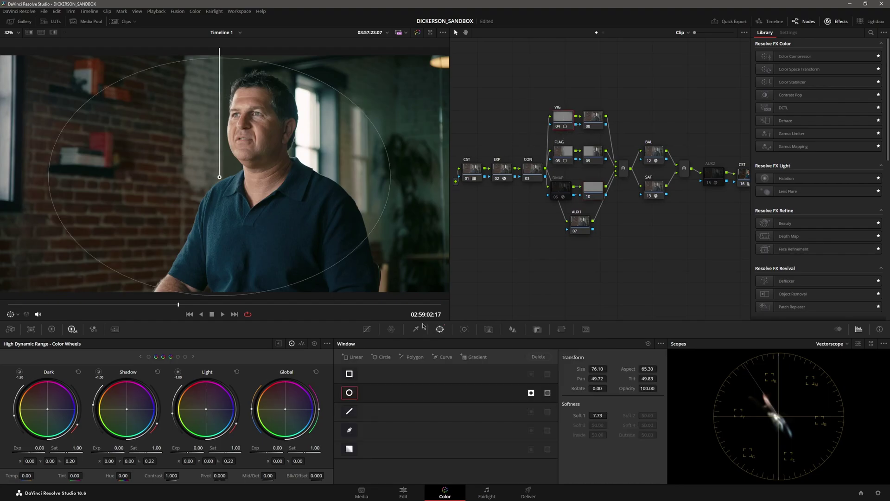
pyautogui.scroll(-3, 326, 235)
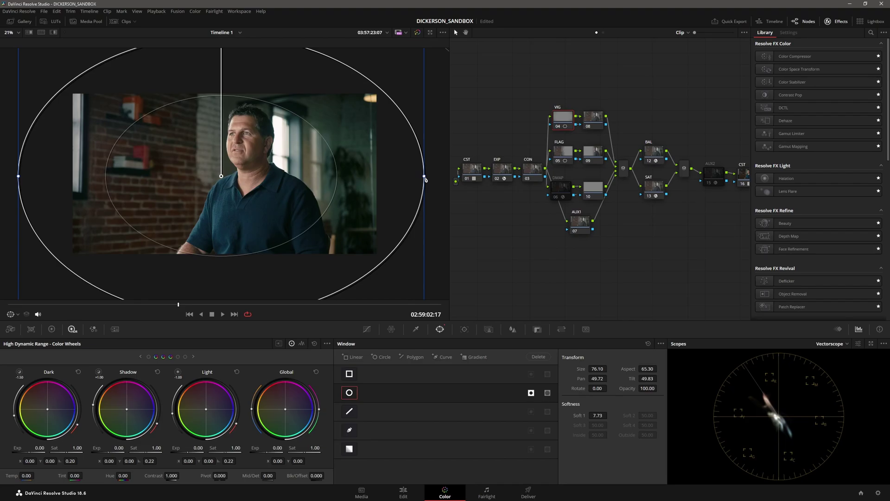
pyautogui.moveTo(440, 176); pyautogui.dragTo(282, 177)
pyautogui.scroll(-2, 239, 241)
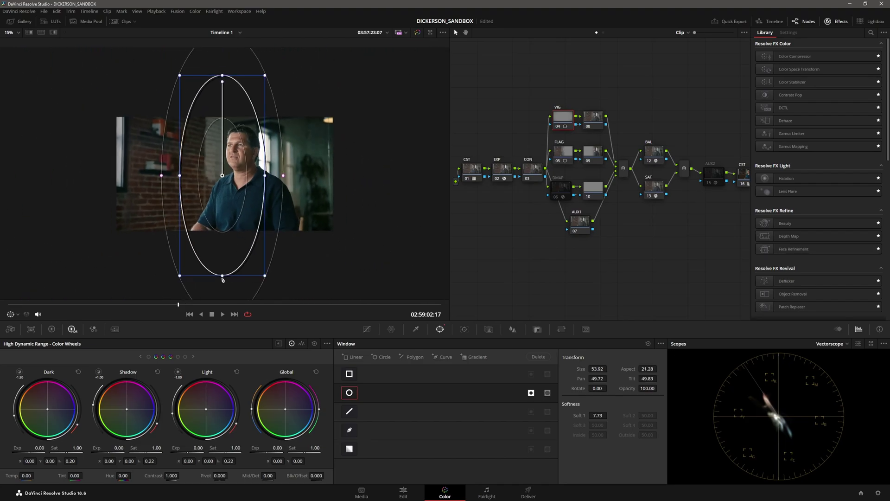
pyautogui.moveTo(222, 280); pyautogui.dragTo(223, 232)
# Narrow the oval further and centre it on the interviewee at Pan 51.32, Tilt 51.98.
pyautogui.moveTo(268, 178); pyautogui.dragTo(251, 177)
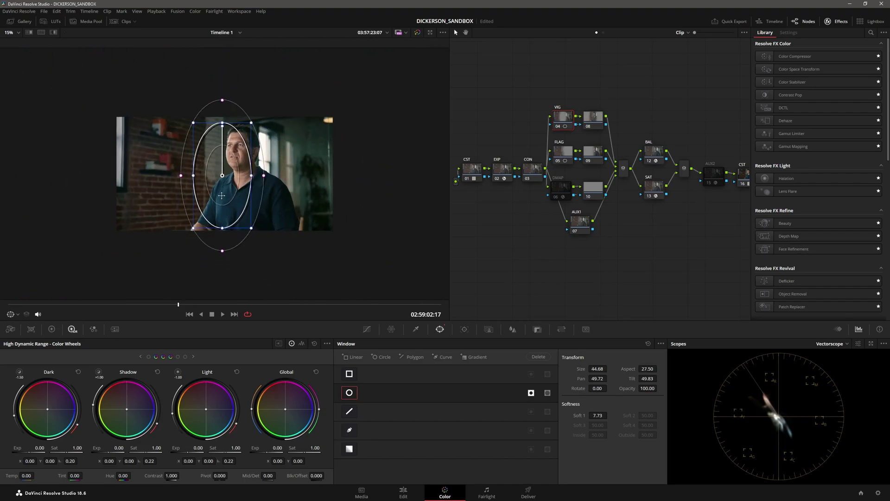
pyautogui.moveTo(229, 216); pyautogui.dragTo(243, 197)
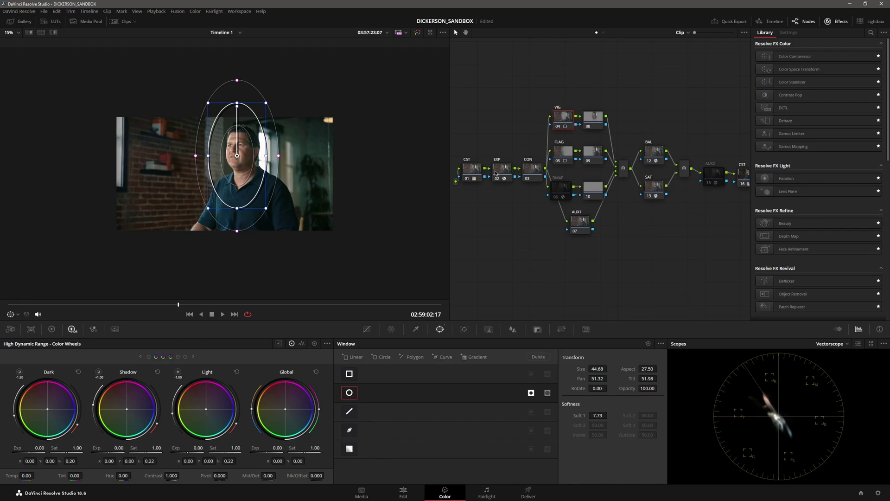
pyautogui.scroll(3, 321, 192)
pyautogui.scroll(1, 321, 192)
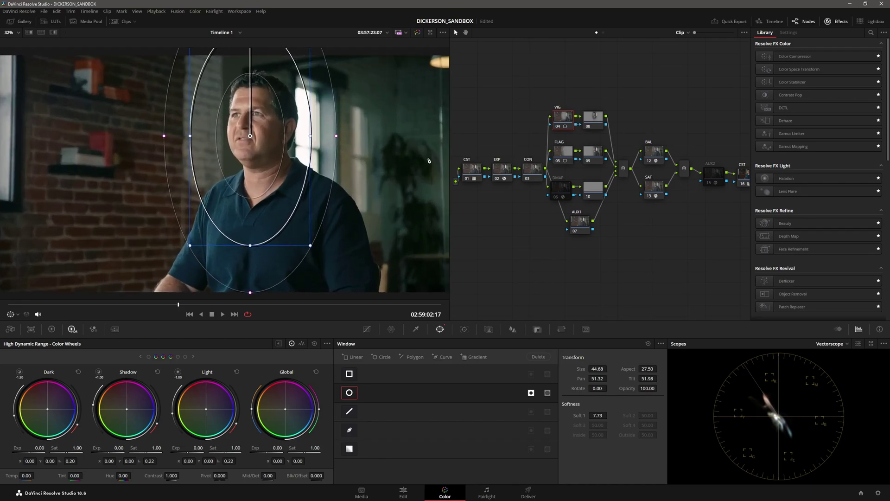
pyautogui.scroll(-1, 429, 160)
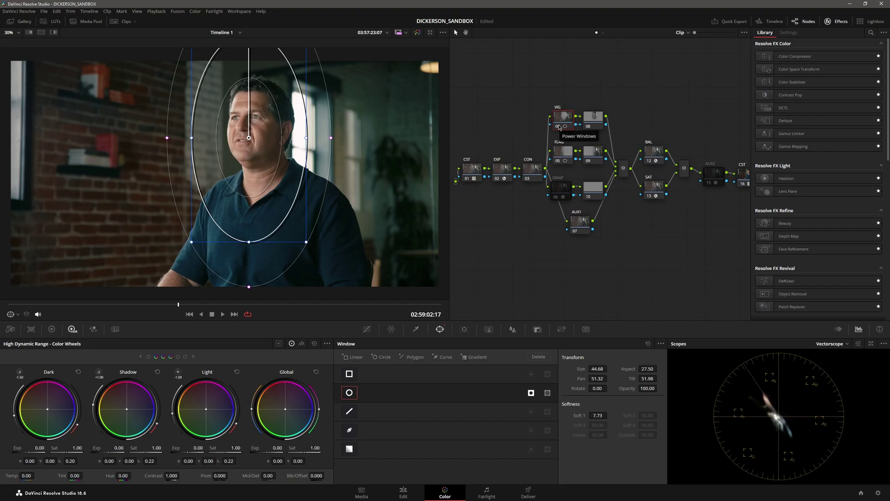
pyautogui.click(564, 192)
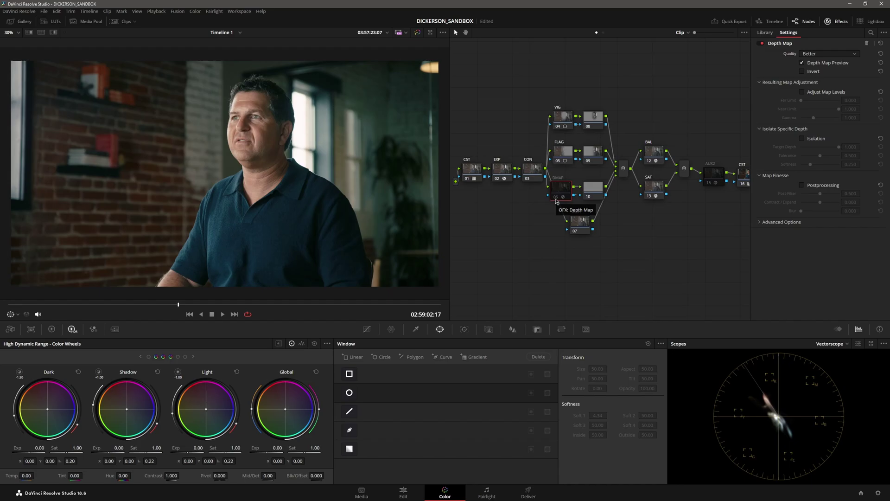
# Enable DMAP node 06 with Depth Map Preview off and add outside node AUX1 below it.
pyautogui.click(557, 199)
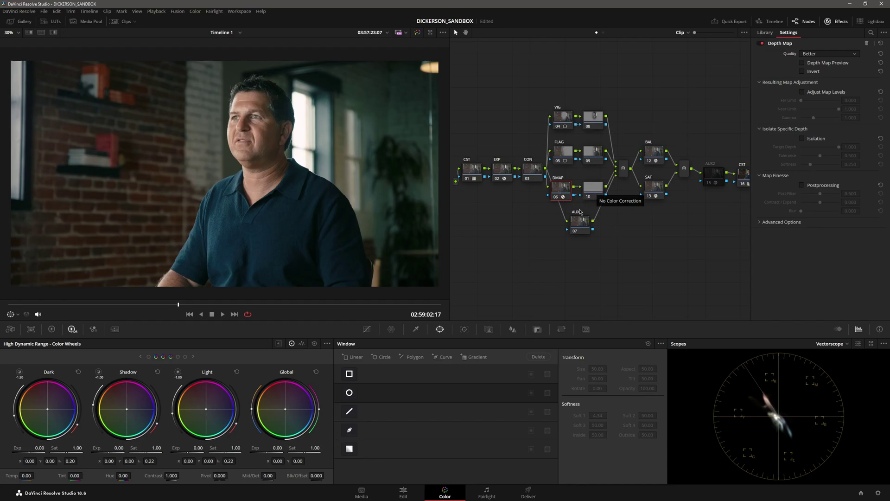
pyautogui.rightClick(560, 193)
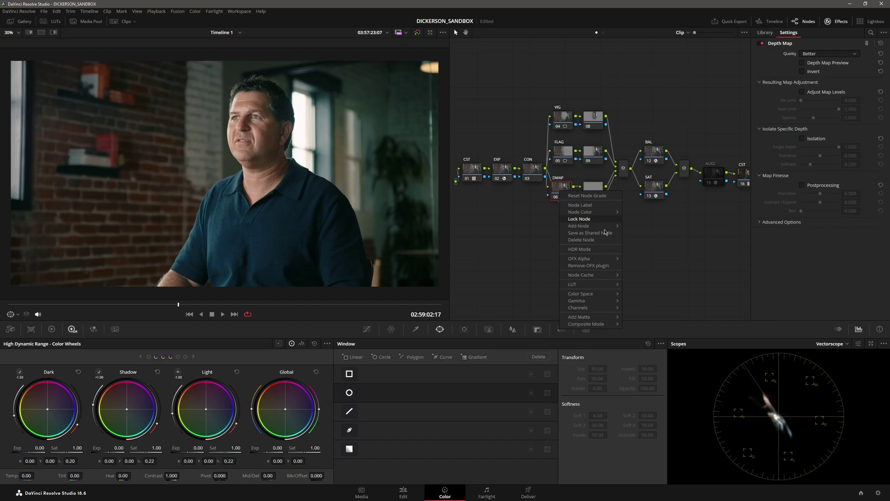
pyautogui.moveTo(603, 227)
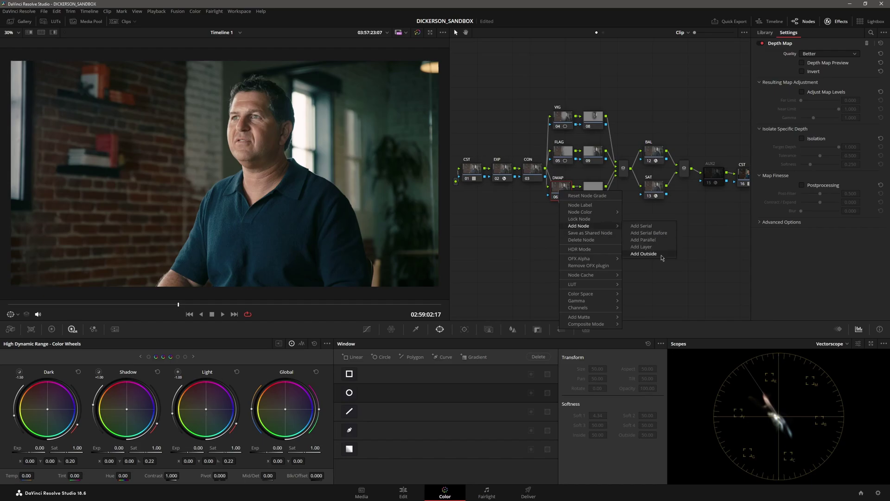
pyautogui.click(647, 254)
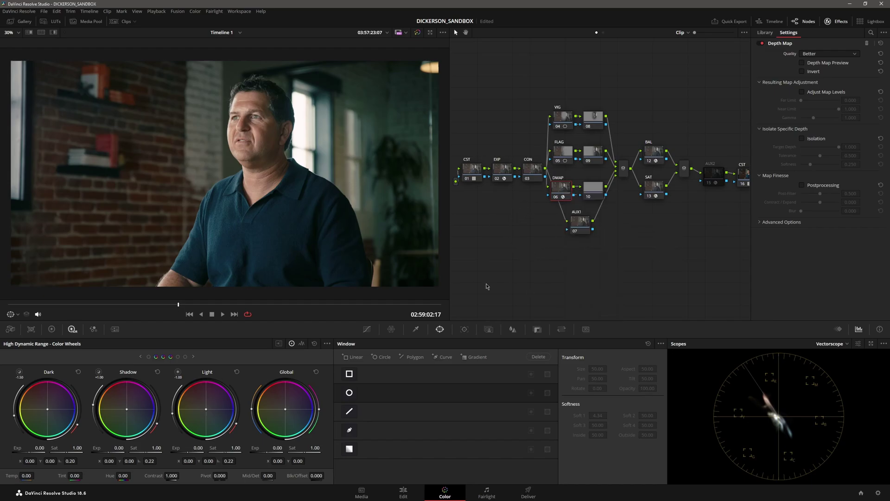
# Push DMAP's Global exposure up to test the subject isolation, then set it to 1.00.
pyautogui.moveTo(278, 448); pyautogui.dragTo(306, 448)
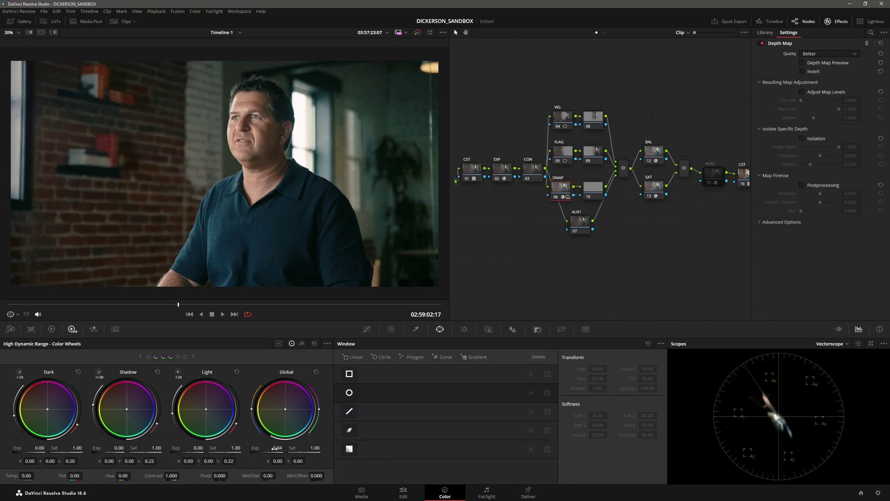
pyautogui.moveTo(275, 448); pyautogui.dragTo(297, 448)
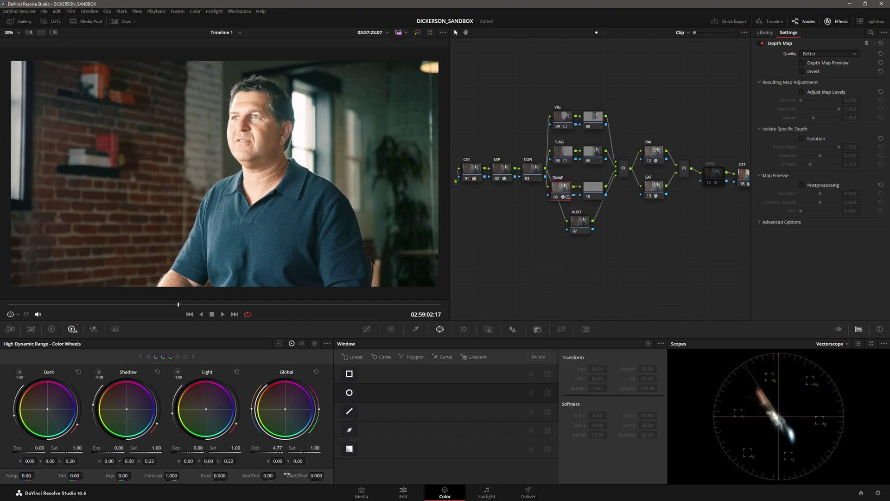
pyautogui.moveTo(289, 448); pyautogui.dragTo(282, 448)
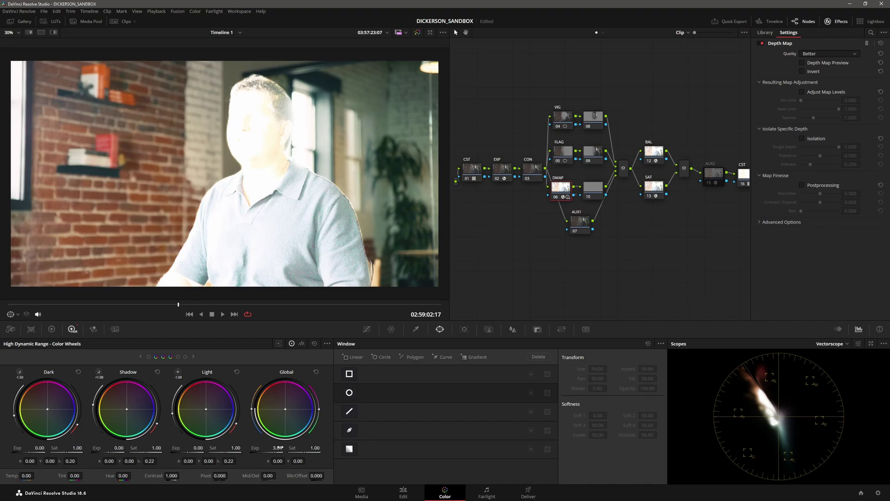
pyautogui.moveTo(279, 447); pyautogui.dragTo(281, 448)
pyautogui.doubleClick(281, 447)
pyautogui.write('1')
pyautogui.press('Return')
pyautogui.click(595, 190)
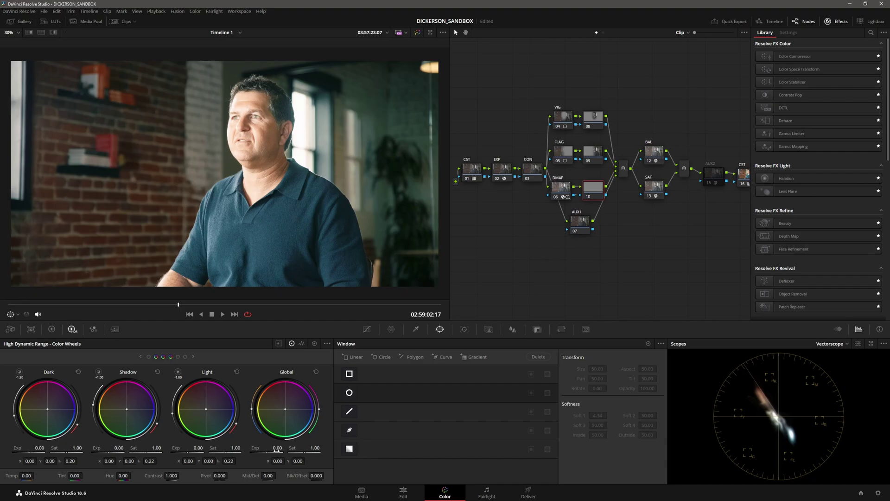
# Set Global saturation to 0 on node 10 and the DMAP node, making the image black-and-white.
pyautogui.click(315, 446)
pyautogui.write('0')
pyautogui.press('Return')
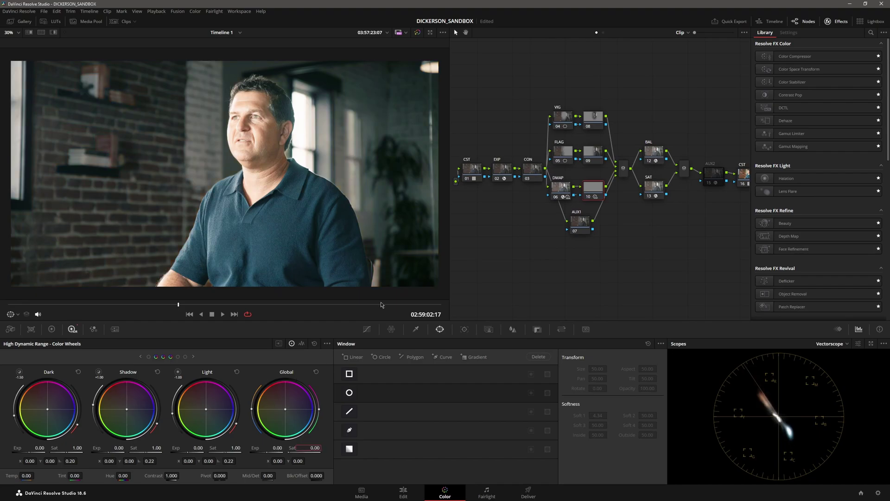
pyautogui.click(561, 188)
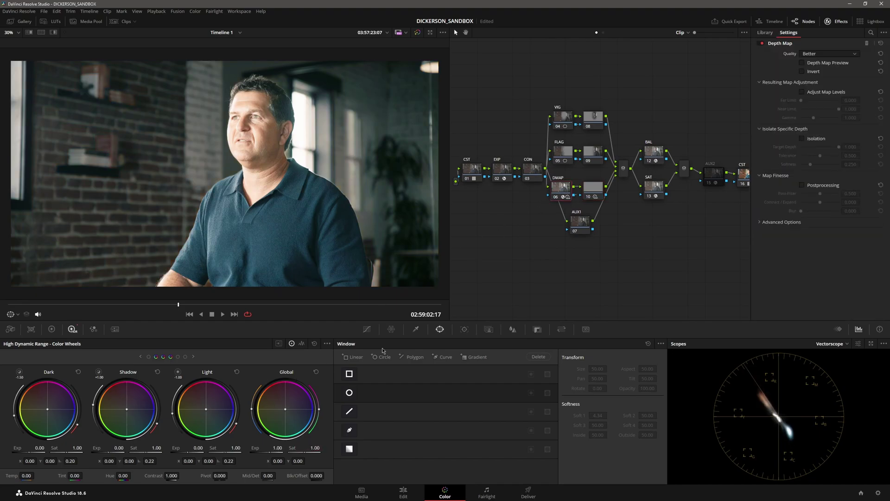
pyautogui.click(276, 448)
pyautogui.press('Return')
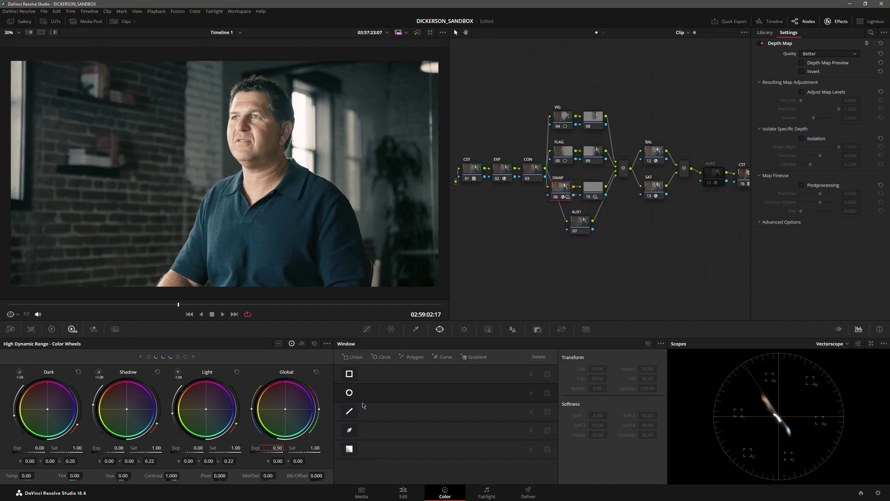
pyautogui.click(320, 449)
pyautogui.write('0')
pyautogui.press('Return')
# Set DMAP's Global exposure to 1 and shift node 10's Global balance to X 0.16, Y -0.18.
pyautogui.click(277, 447)
pyautogui.write('1')
pyautogui.click(592, 187)
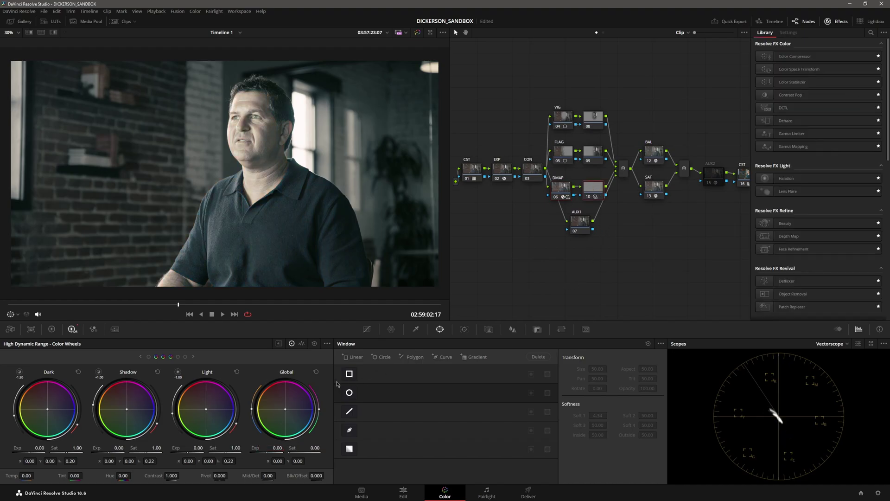
pyautogui.moveTo(285, 409); pyautogui.dragTo(295, 421)
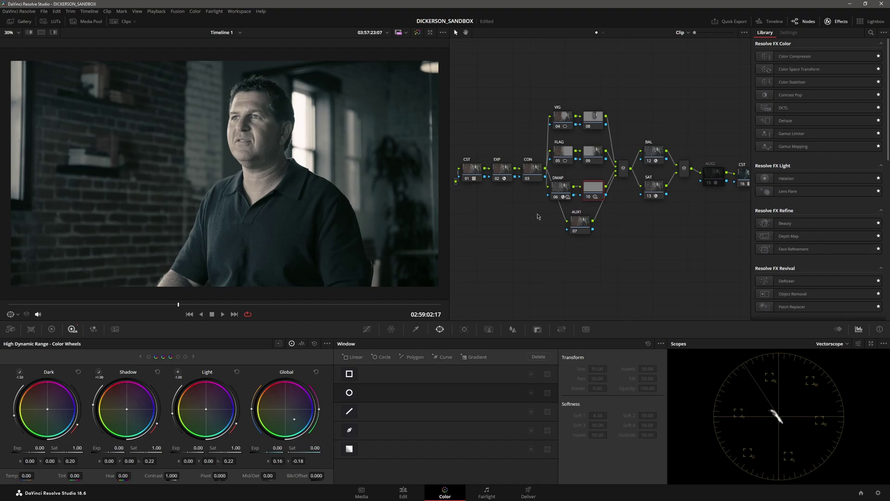
# Reset DMAP's saturation to 1.00, then give node 10 a cooler balance and exposure 0.68.
pyautogui.click(559, 191)
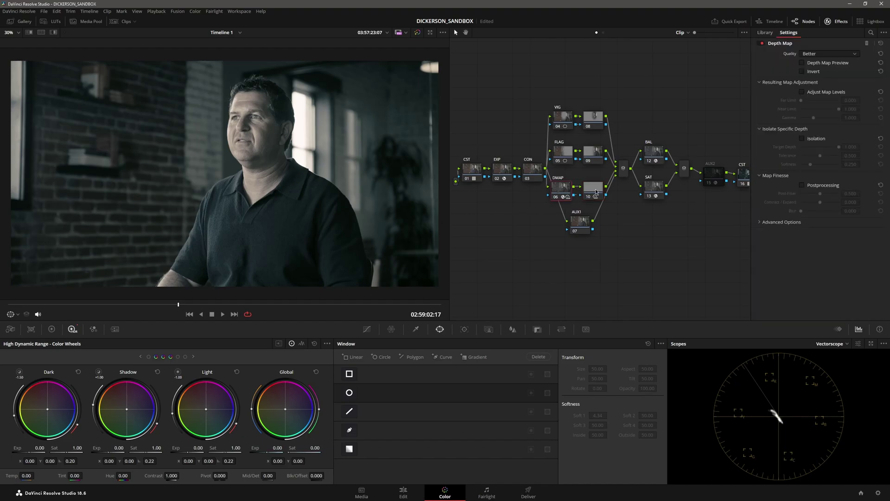
pyautogui.doubleClick(312, 446)
pyautogui.click(598, 190)
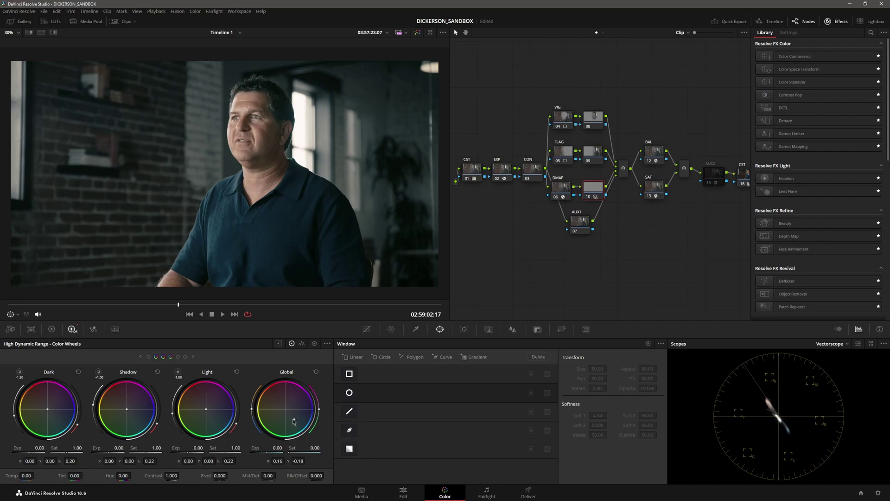
pyautogui.moveTo(294, 421); pyautogui.dragTo(281, 423)
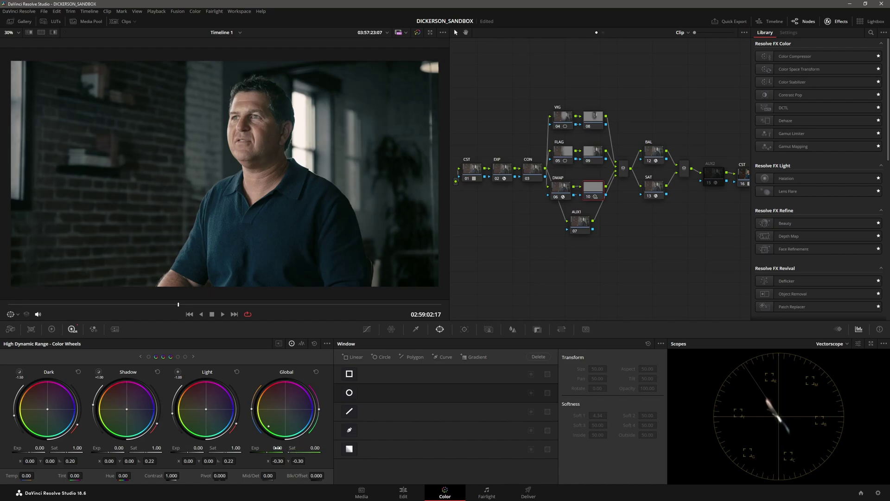
pyautogui.moveTo(277, 448); pyautogui.dragTo(297, 449)
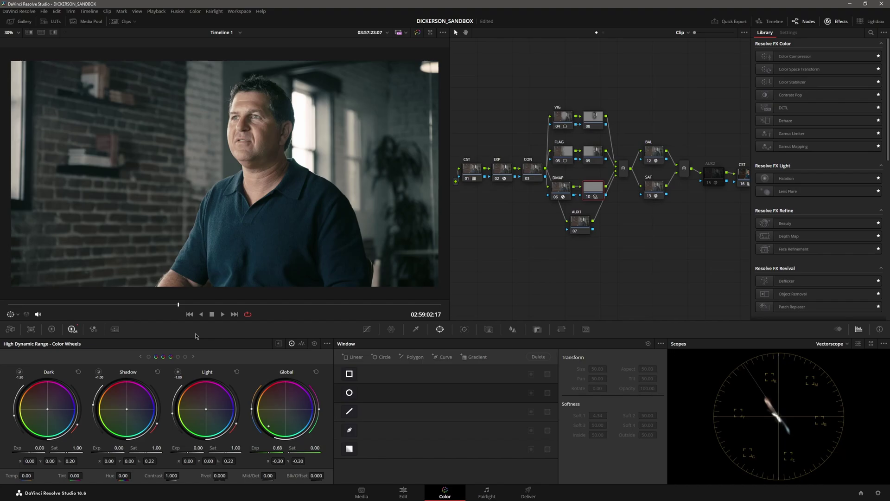
# Reset node 10's grade and switch to the Primaries Color Wheels.
pyautogui.rightClick(597, 190)
pyautogui.click(619, 195)
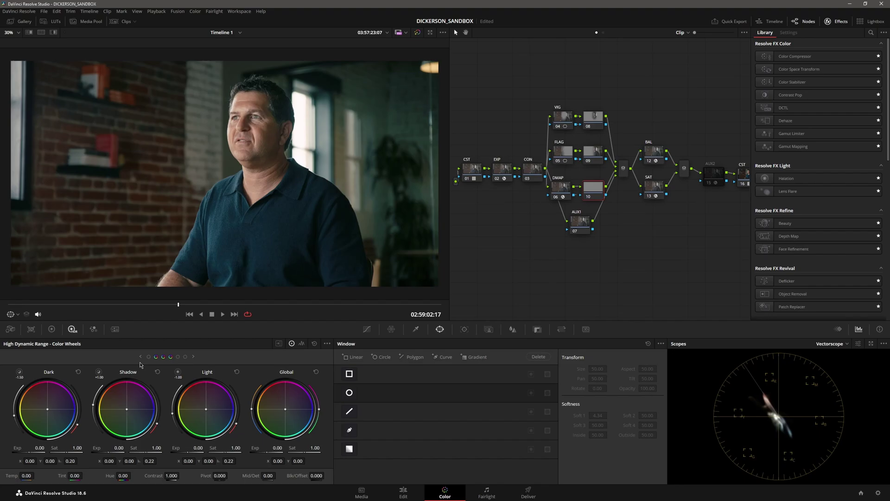
pyautogui.click(58, 331)
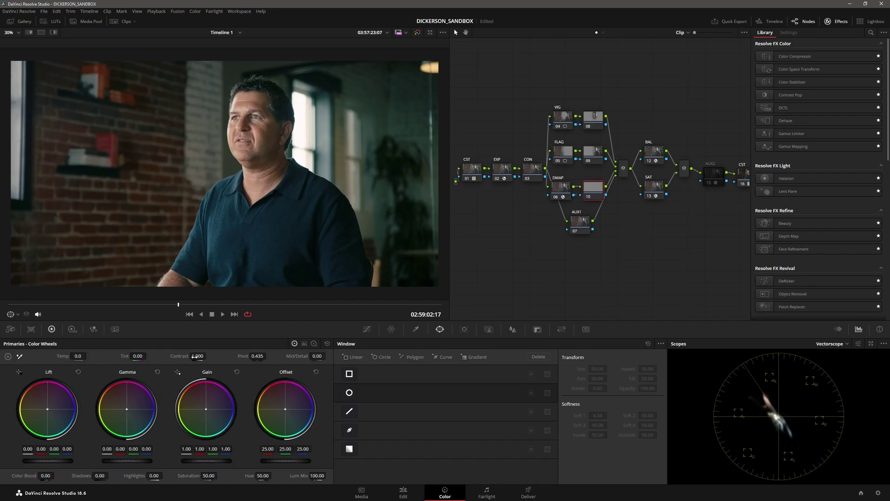
# Set node 10's Contrast to 0.500 and lower its Offset to 4.50 to darken the background.
pyautogui.moveTo(194, 356); pyautogui.dragTo(198, 366)
pyautogui.moveTo(291, 462); pyautogui.dragTo(288, 462)
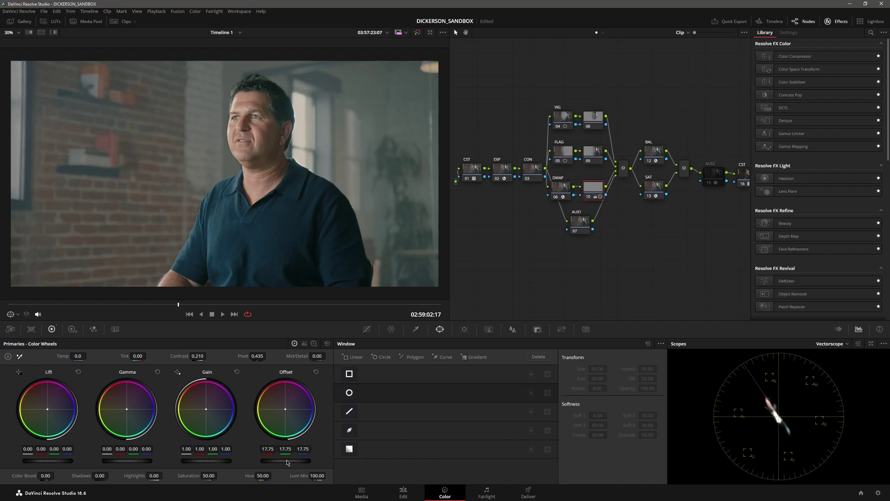
pyautogui.moveTo(288, 462); pyautogui.dragTo(285, 463)
pyautogui.moveTo(199, 356); pyautogui.dragTo(204, 356)
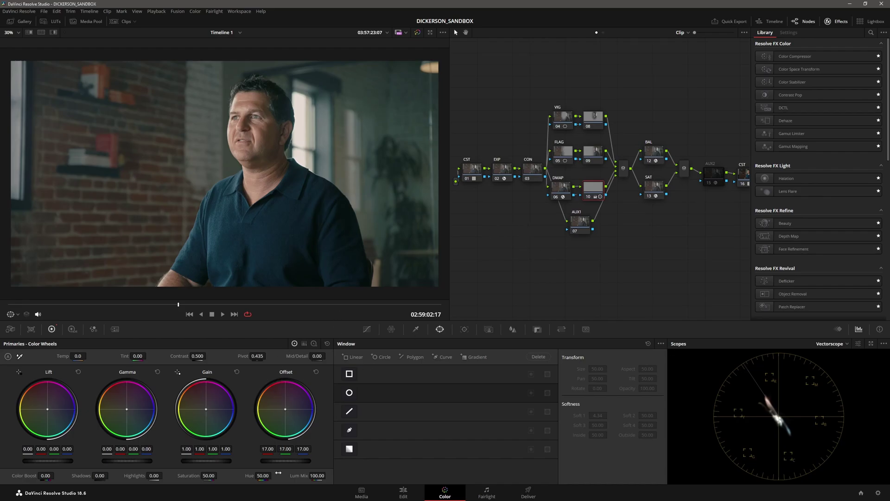
pyautogui.moveTo(283, 462); pyautogui.dragTo(269, 463)
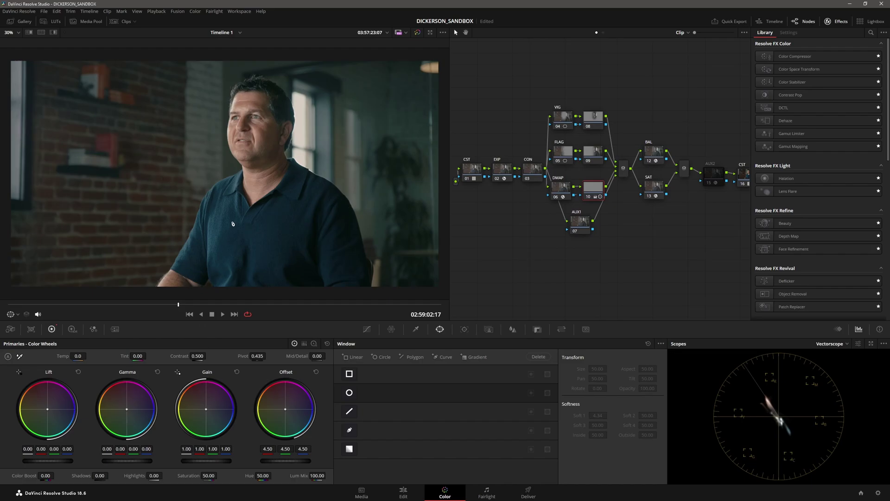
# Compare node 10's grade on and off, leave it disabled, and select the DMAP node.
pyautogui.click(588, 197)
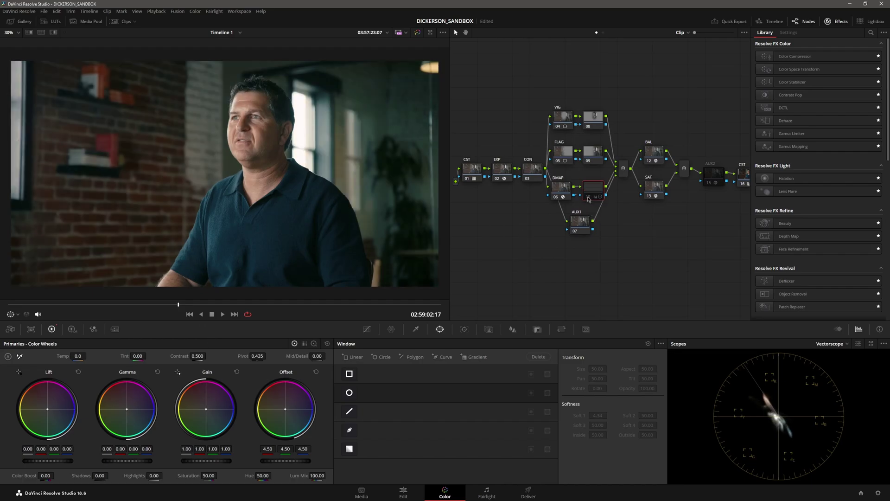
pyautogui.click(589, 197)
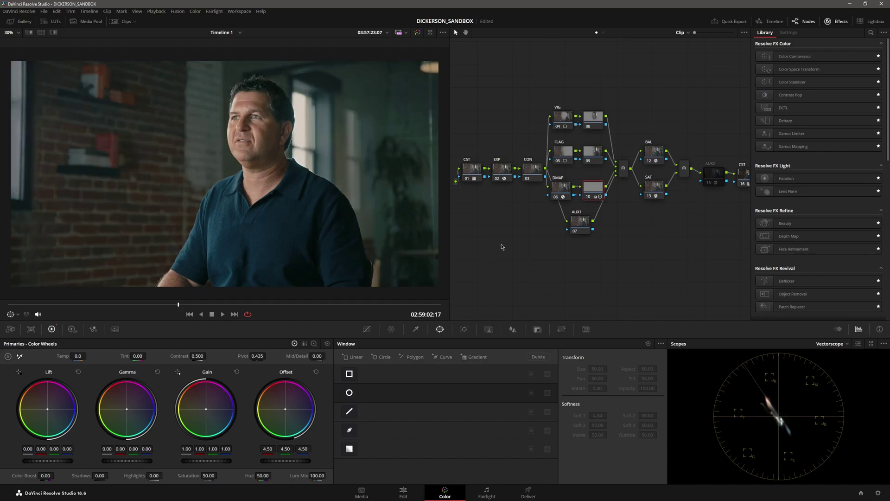
pyautogui.click(588, 197)
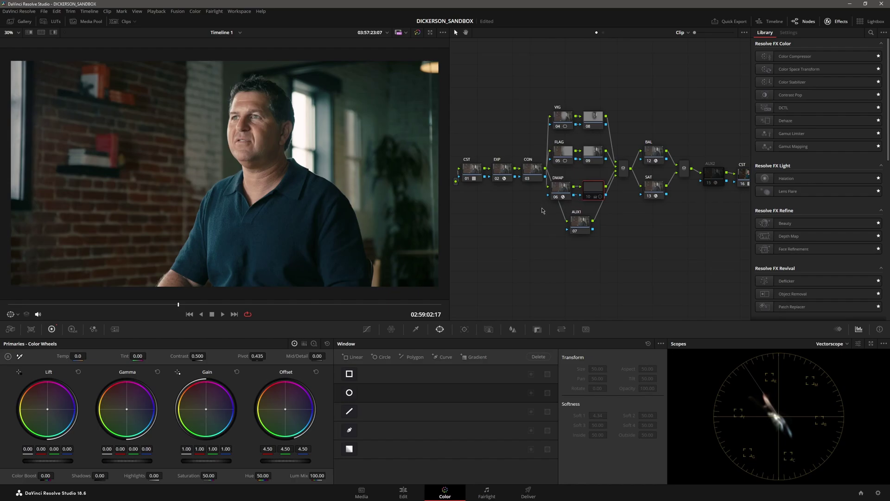
pyautogui.click(559, 190)
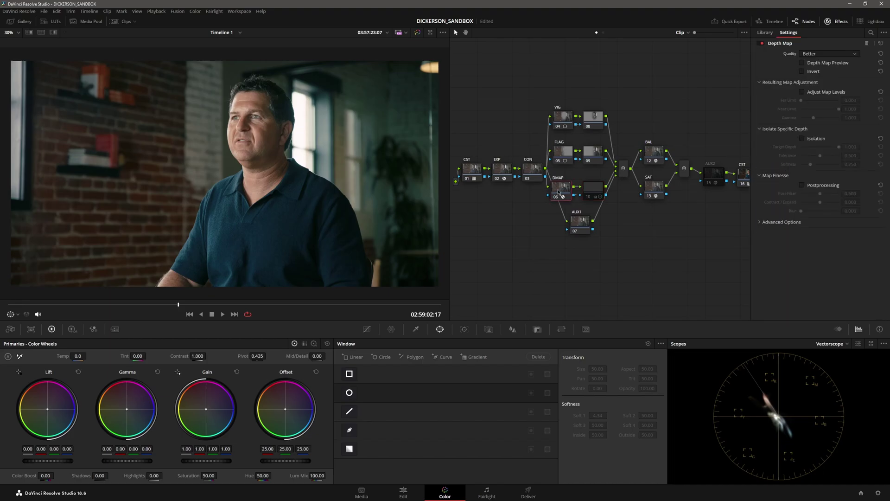